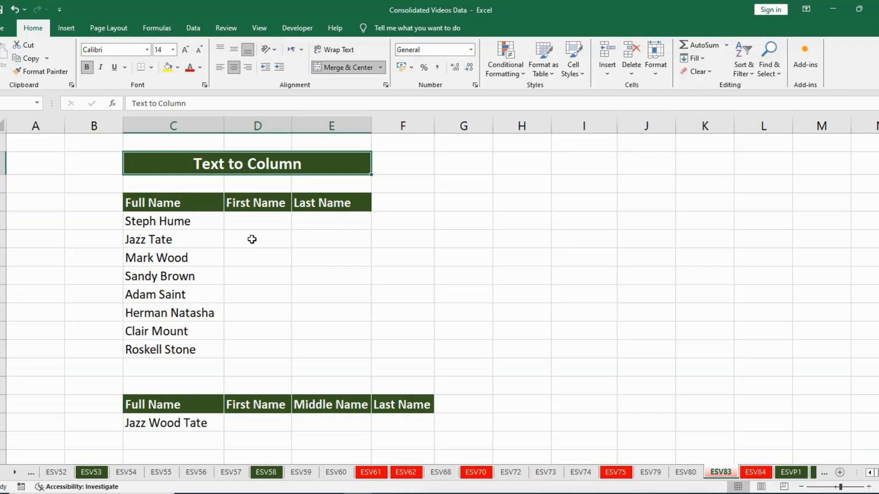
click(495, 271)
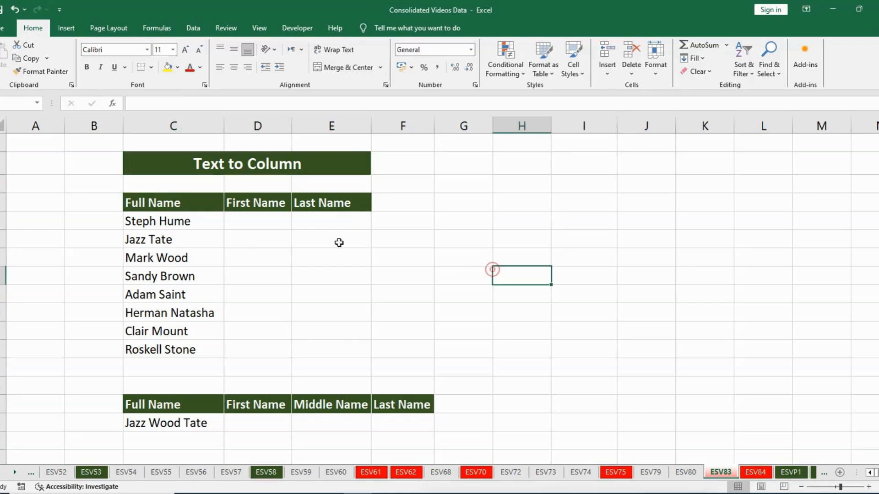
click(205, 163)
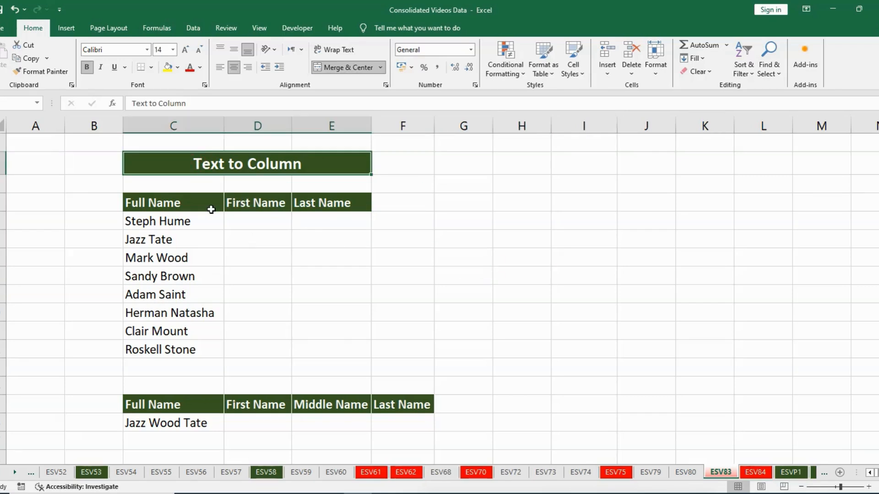
click(188, 203)
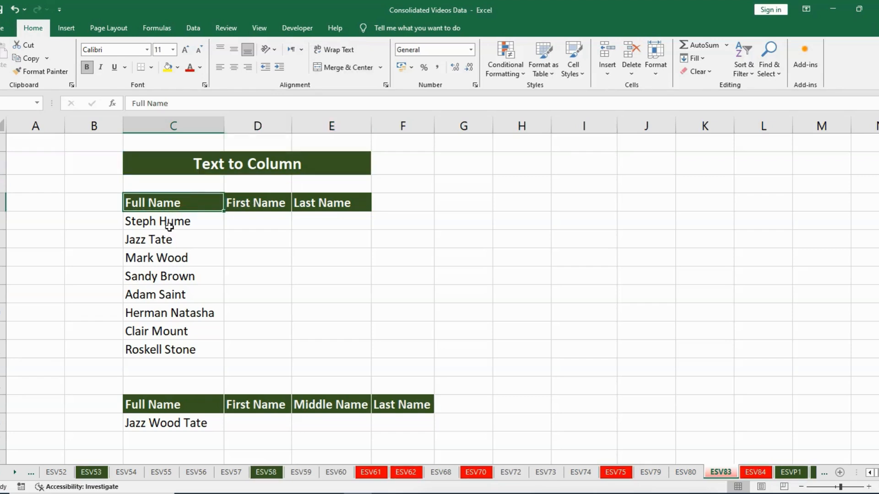
click(252, 205)
click(322, 206)
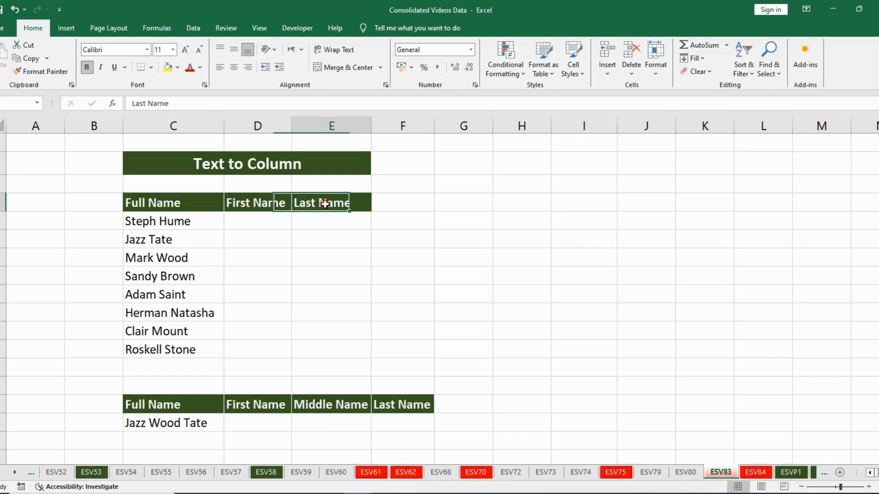
click(240, 224)
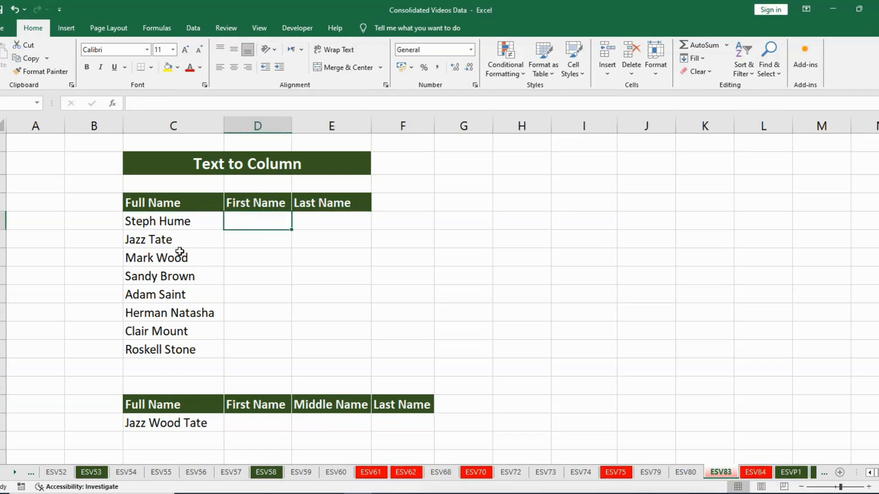
Step: Start Text to Columns on the full names in C5:C12 as Delimited, with Tab, Comma and Space as delimiters
drag(176, 221, 177, 350)
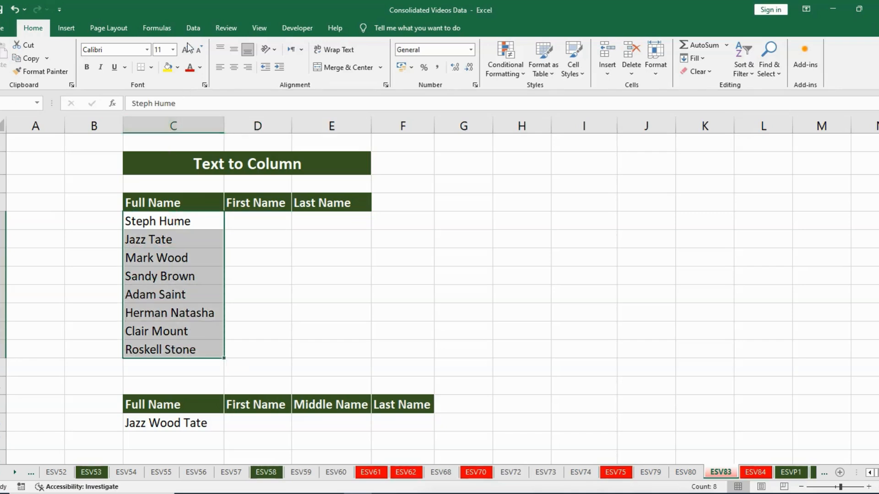
click(192, 28)
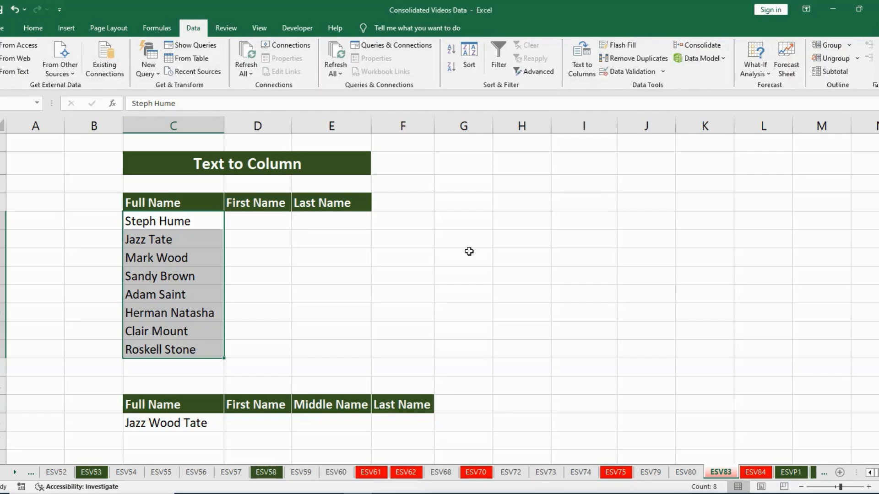
click(581, 68)
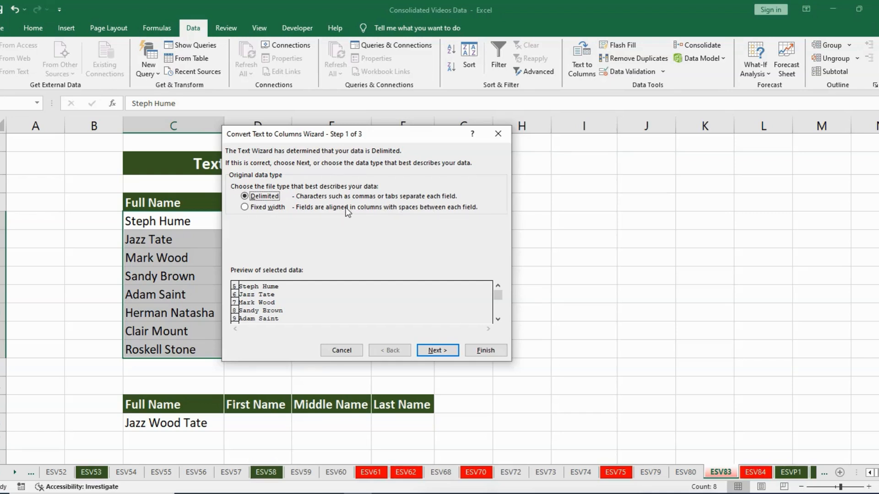
click(437, 351)
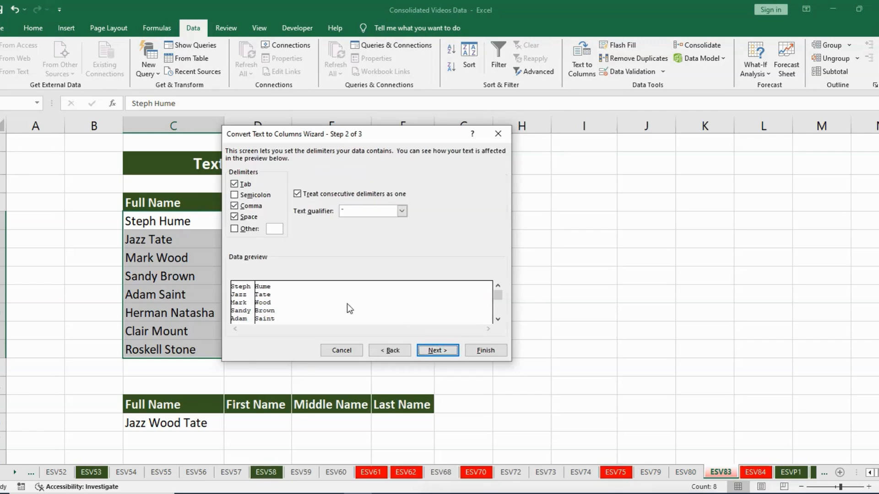
click(234, 206)
click(234, 217)
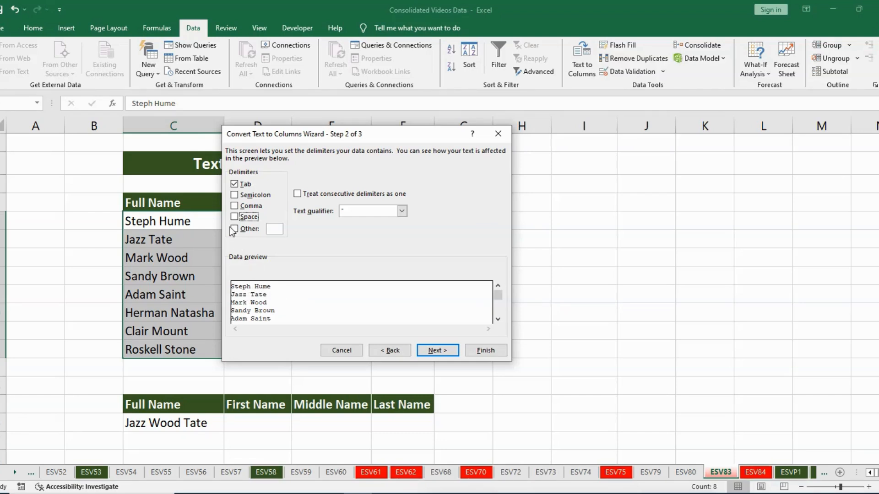
click(234, 206)
click(235, 218)
click(434, 349)
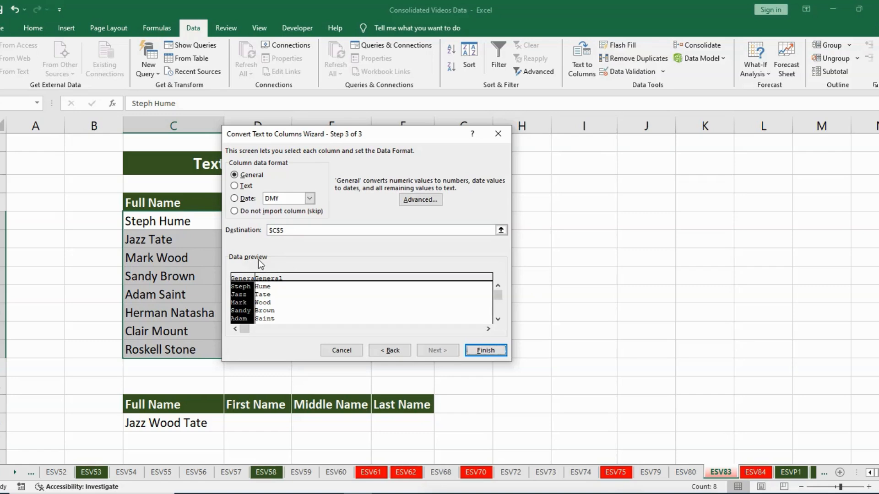
Step: Set the split's destination to D5 and complete the conversion into the First Name and Last Name columns
drag(383, 131, 533, 79)
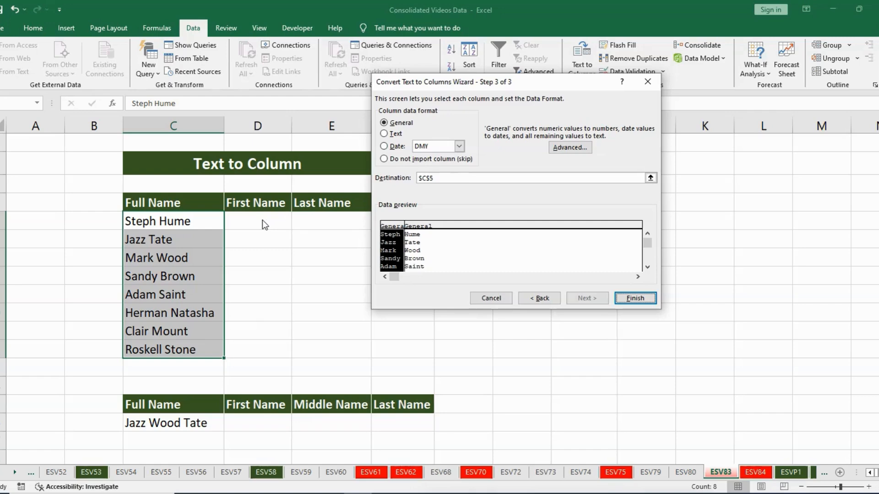
click(650, 178)
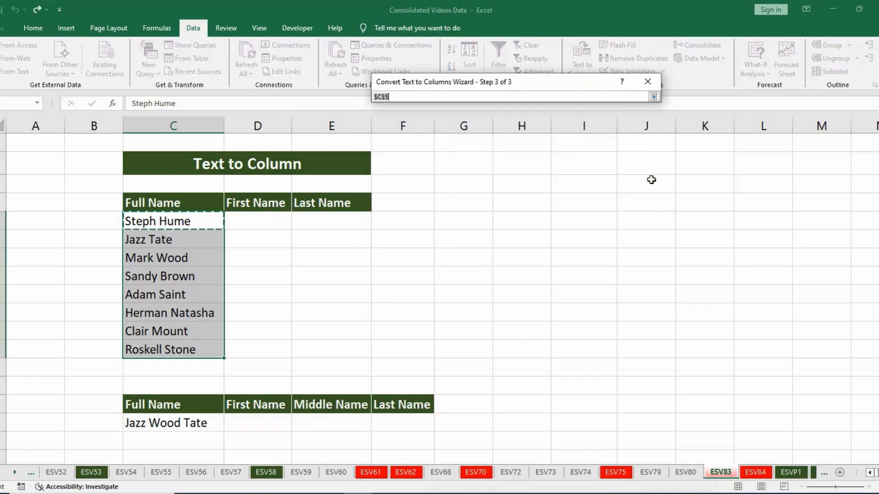
click(253, 225)
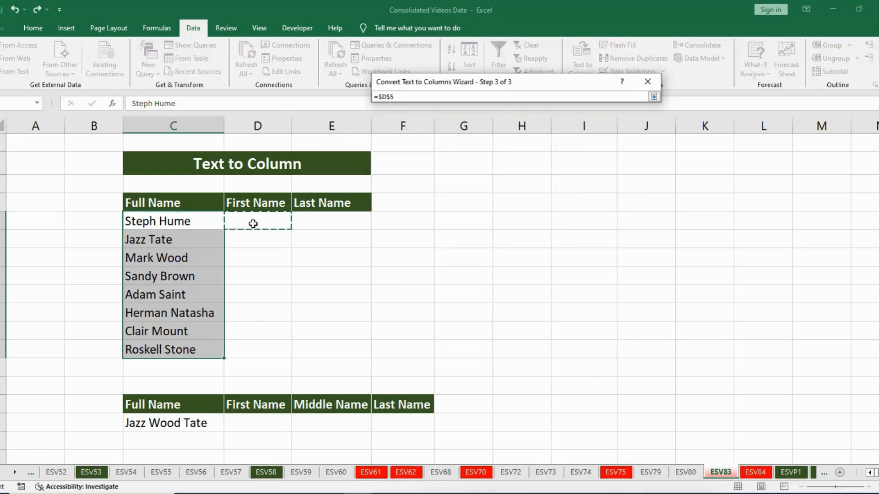
key(Return)
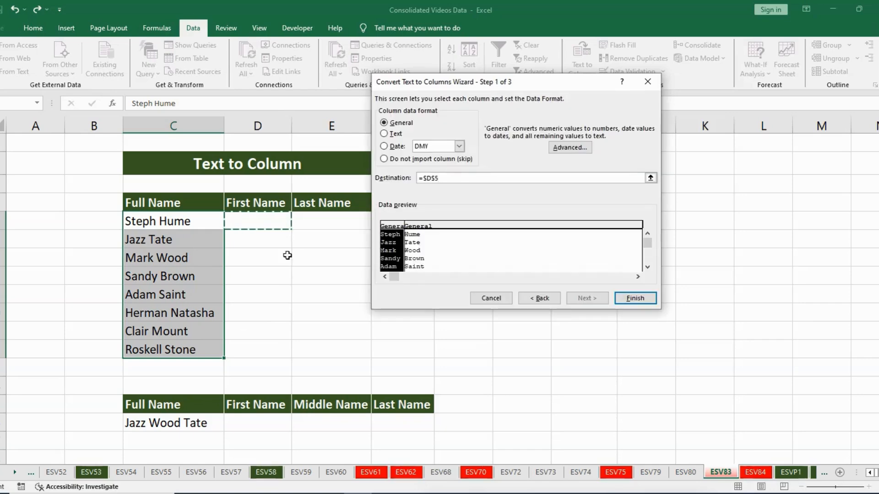
click(635, 298)
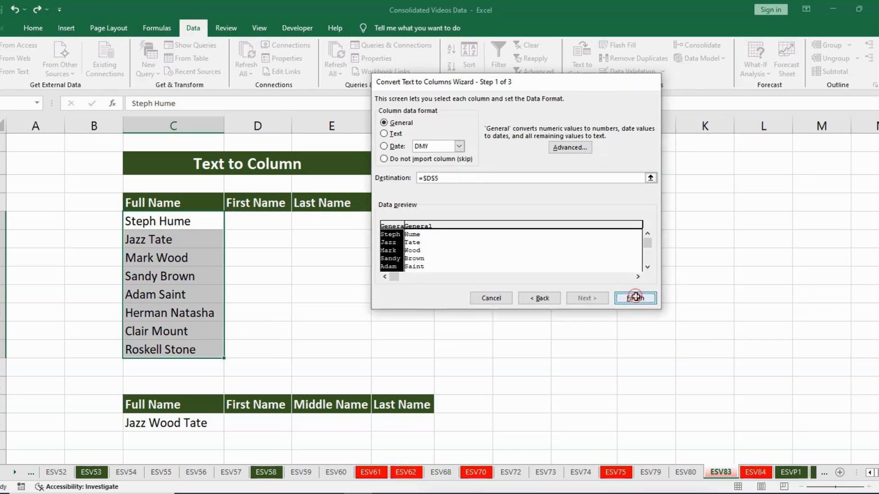
click(249, 222)
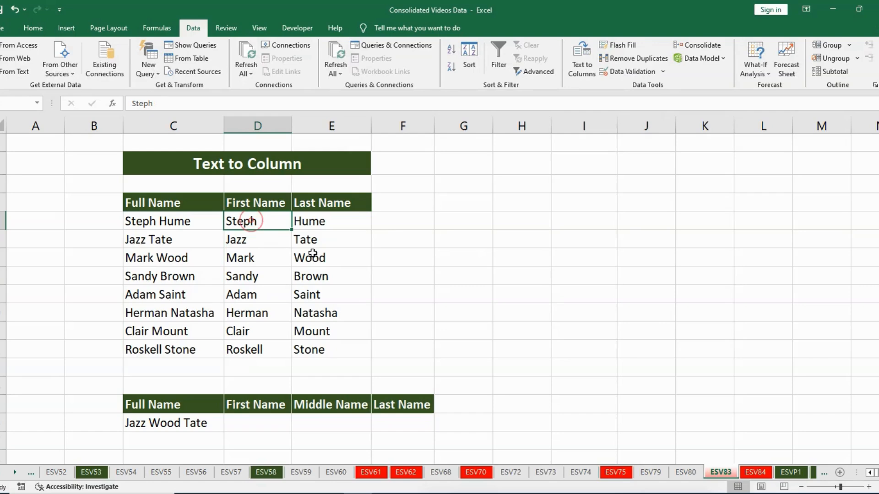
click(324, 221)
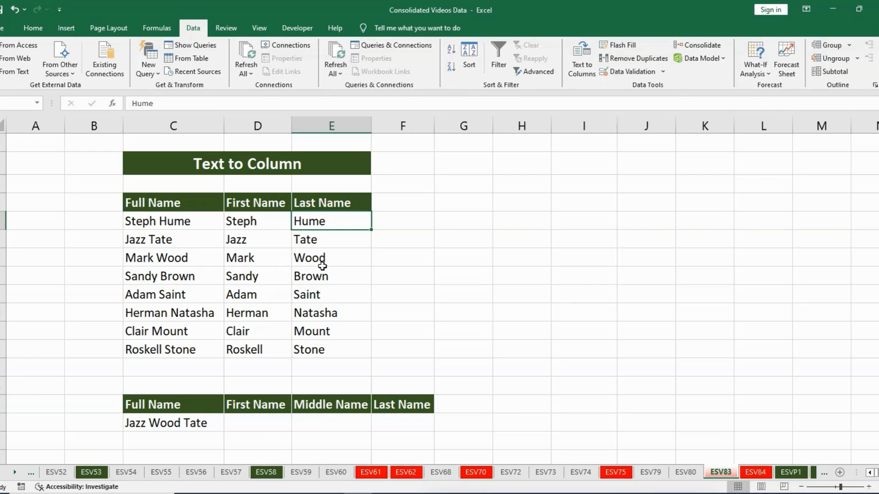
Step: Start Text to Columns on the three-part full name in C16 as Delimited, keeping Tab, Comma and Space as delimiters
click(189, 403)
click(179, 423)
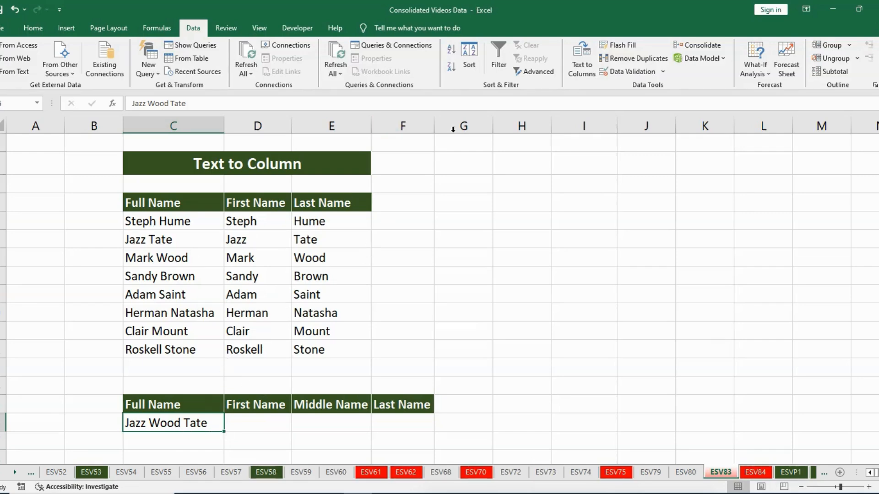
click(578, 61)
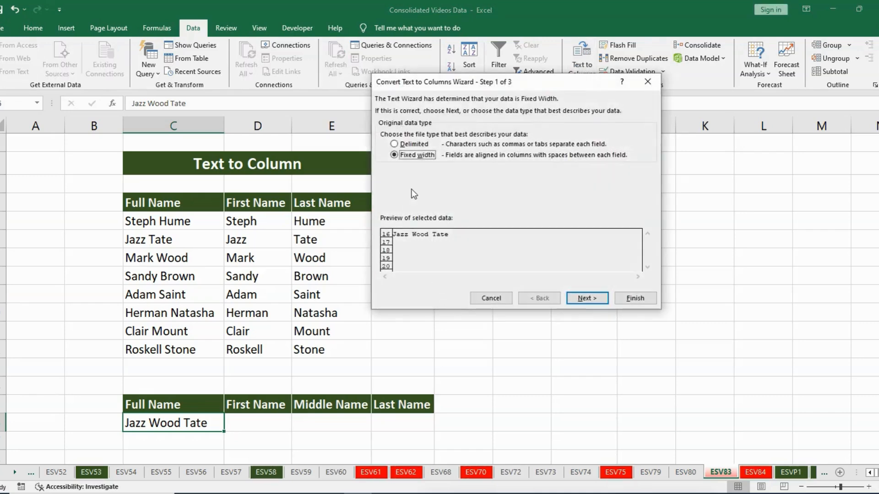
click(395, 144)
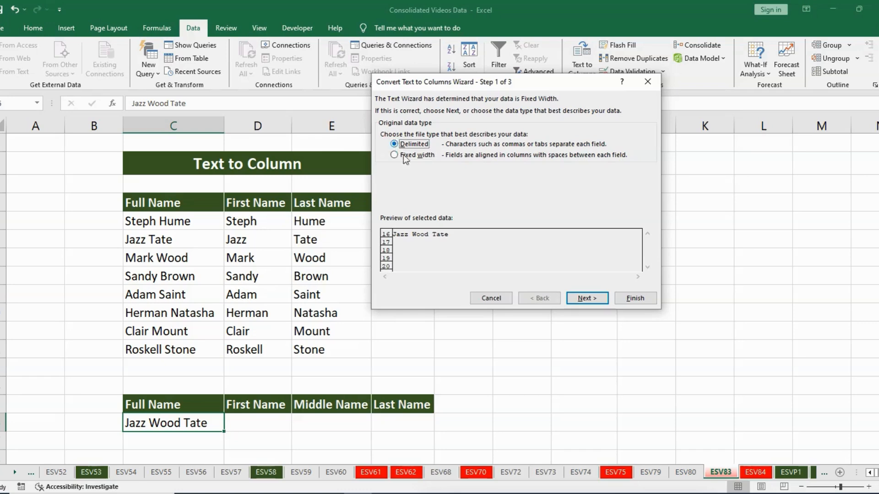
click(588, 300)
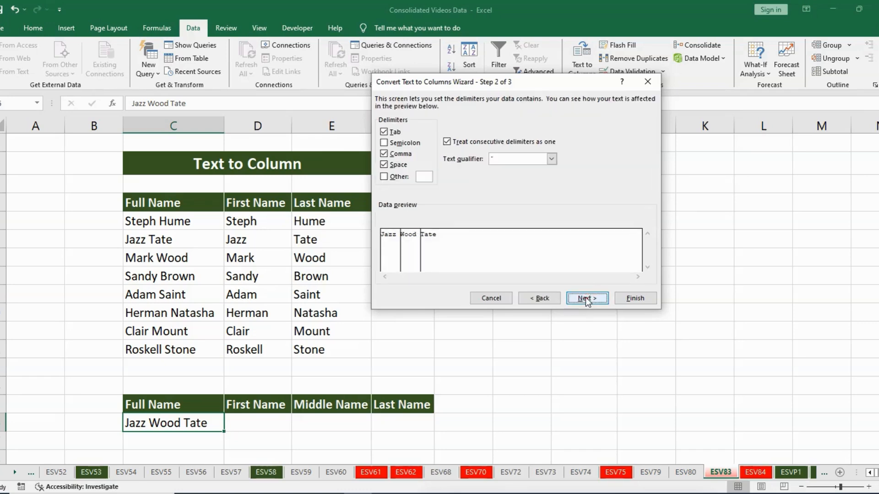
click(384, 164)
click(384, 165)
click(584, 299)
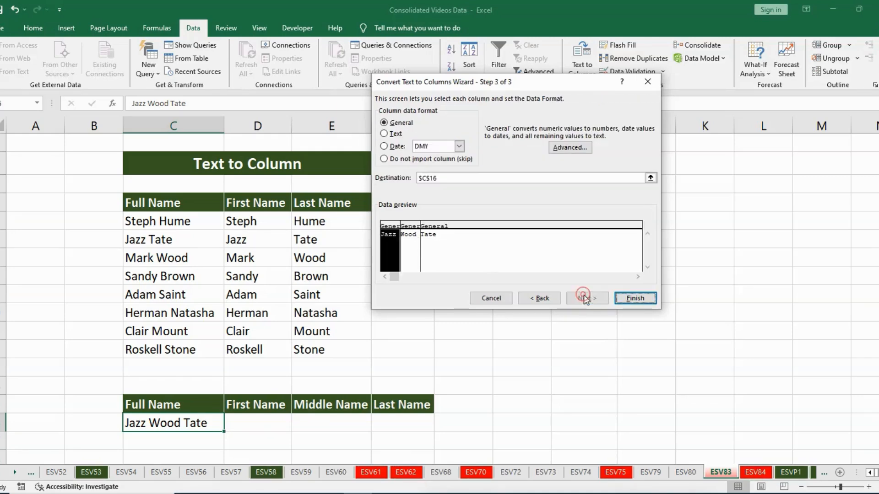
Step: Set the destination to D16 and complete the split into first, middle and last name
click(650, 177)
click(259, 422)
key(Return)
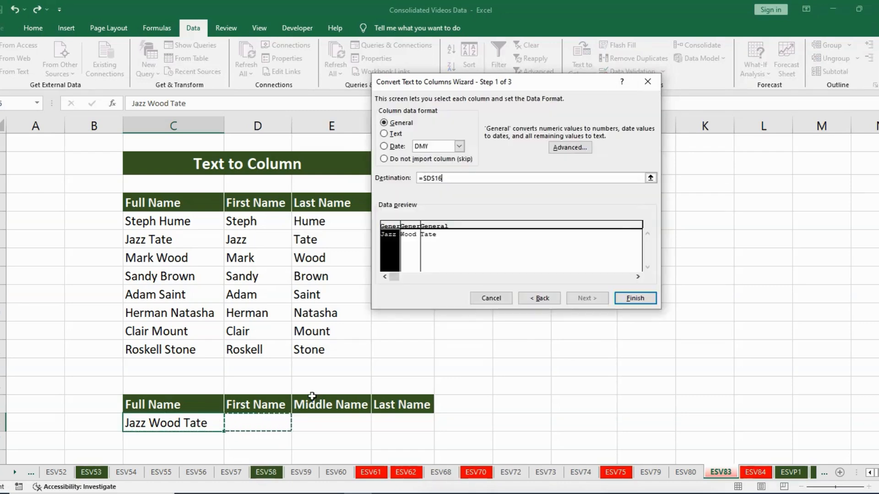
click(634, 299)
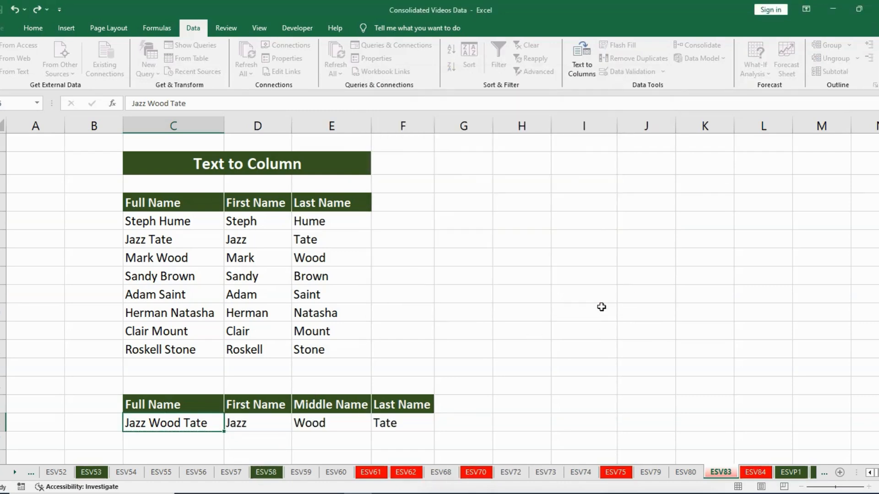
click(259, 423)
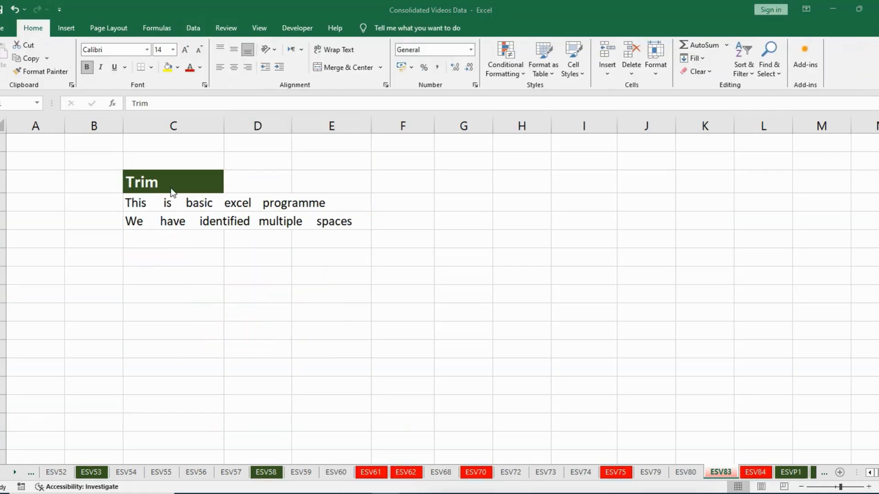
click(171, 191)
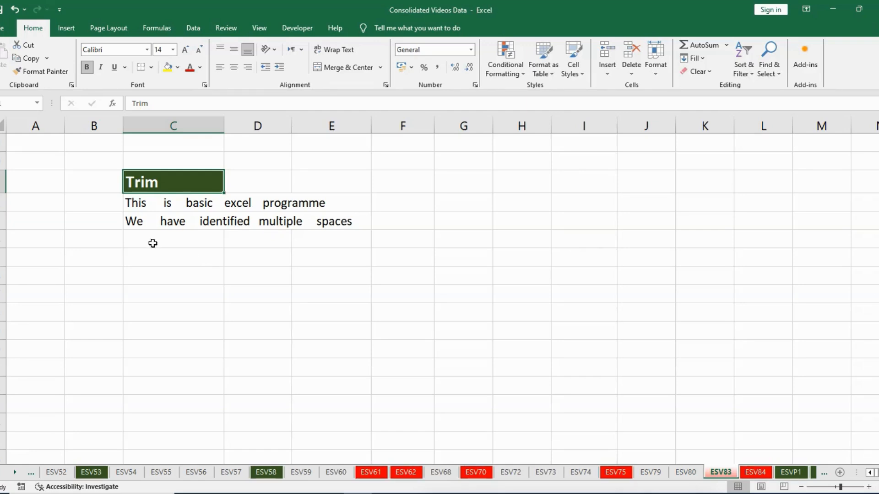
click(163, 200)
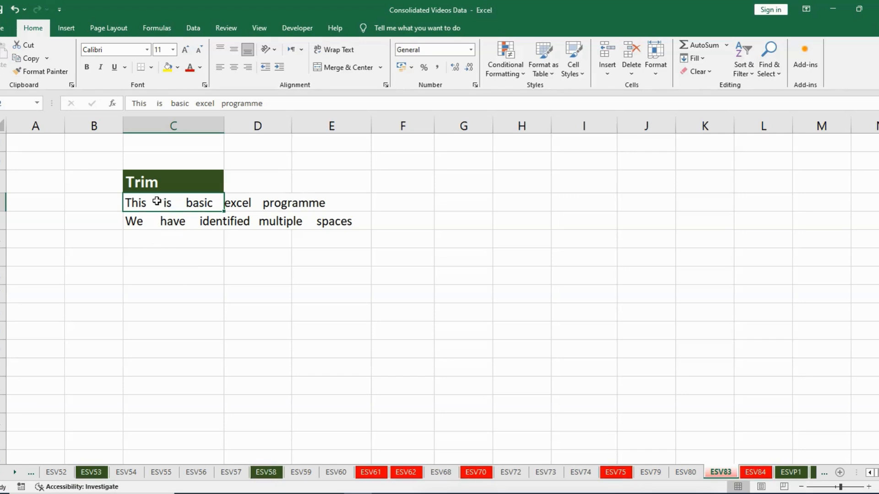
click(172, 222)
click(143, 203)
Step: Enter =TRIM(C22) in C25, below the Trim sample sentences, to remove the first sentence's extra spaces
click(158, 256)
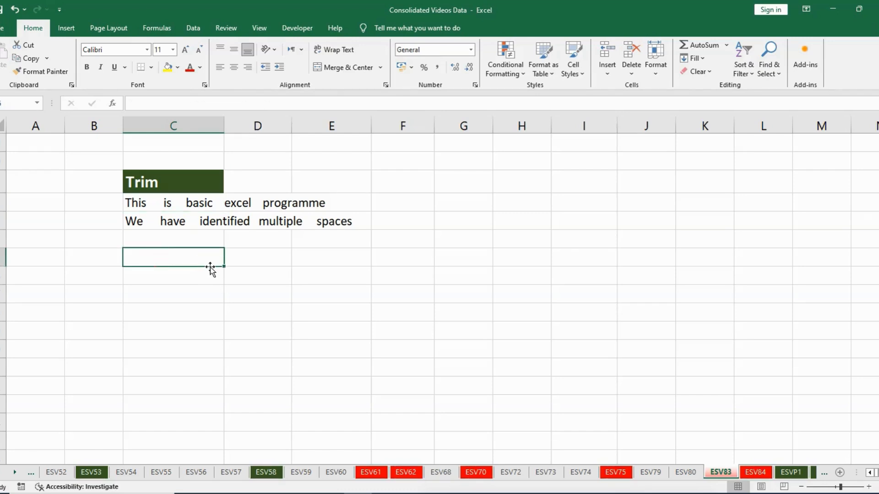
text(=trim)
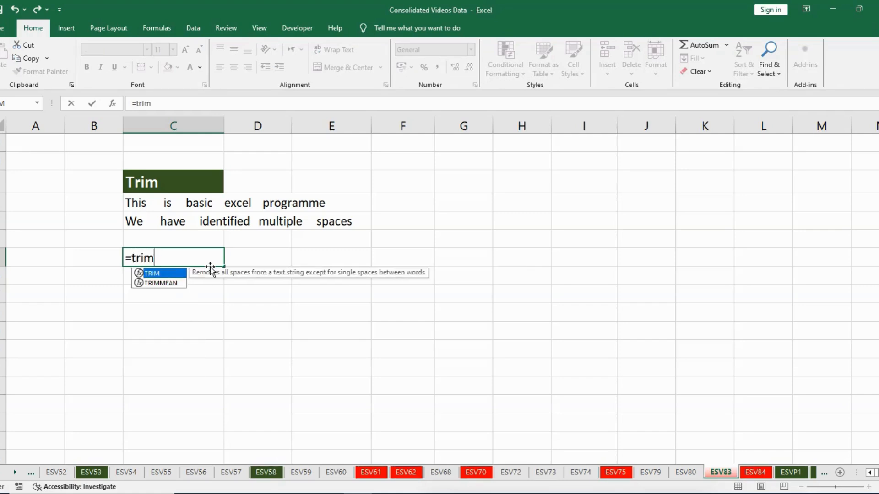
key(Tab)
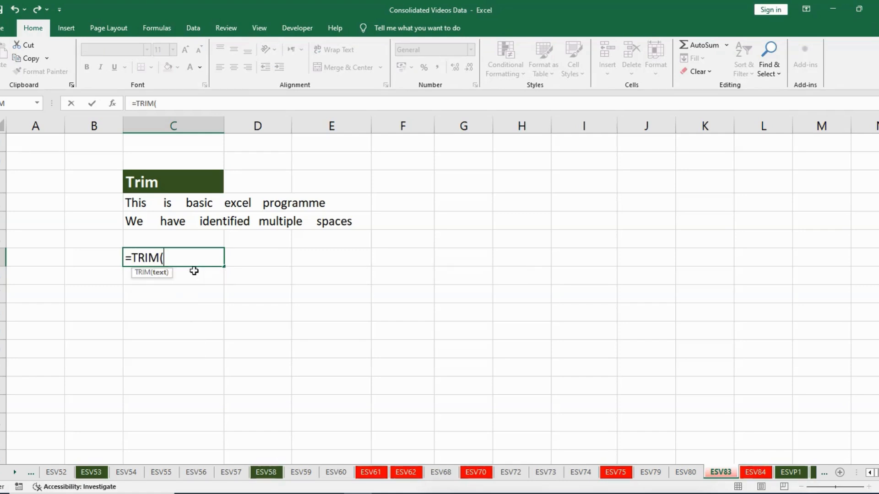
click(166, 202)
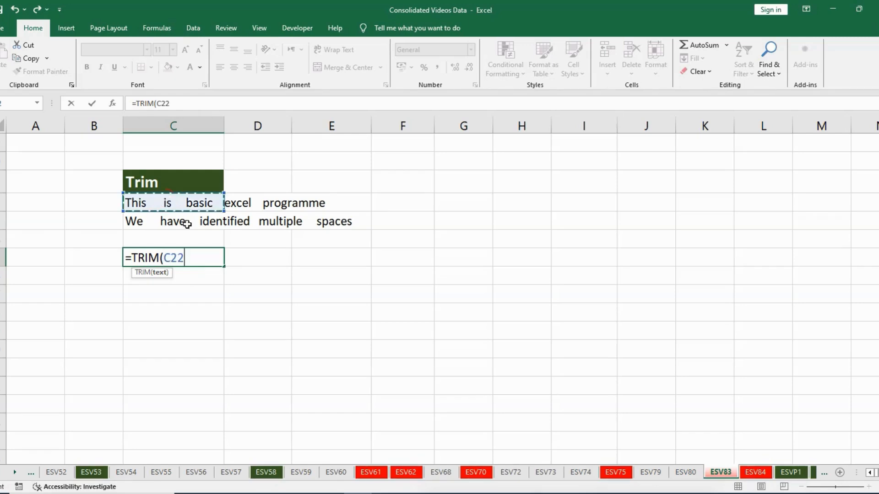
text())
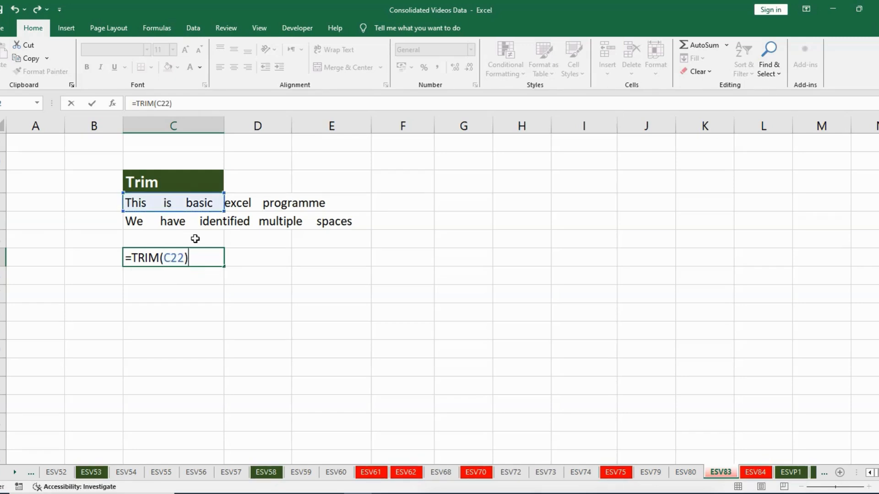
key(Return)
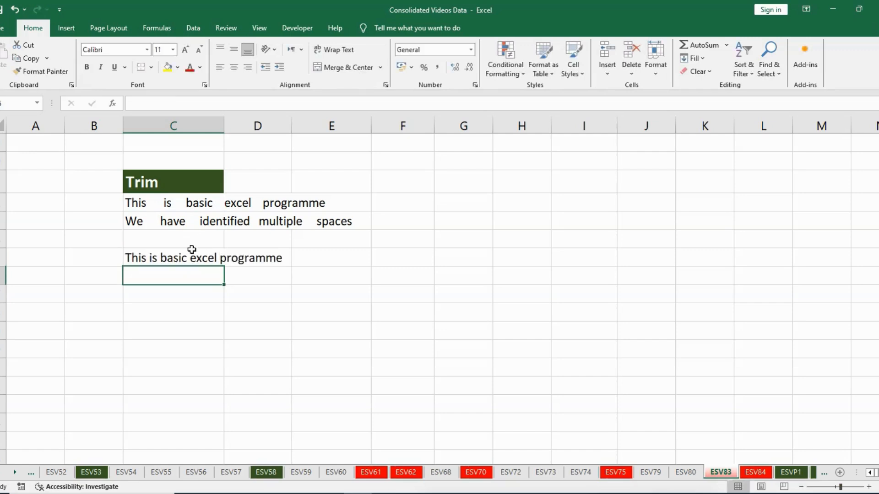
Step: Fill the TRIM formula from C25 down to C26 to clean the second sentence
click(153, 258)
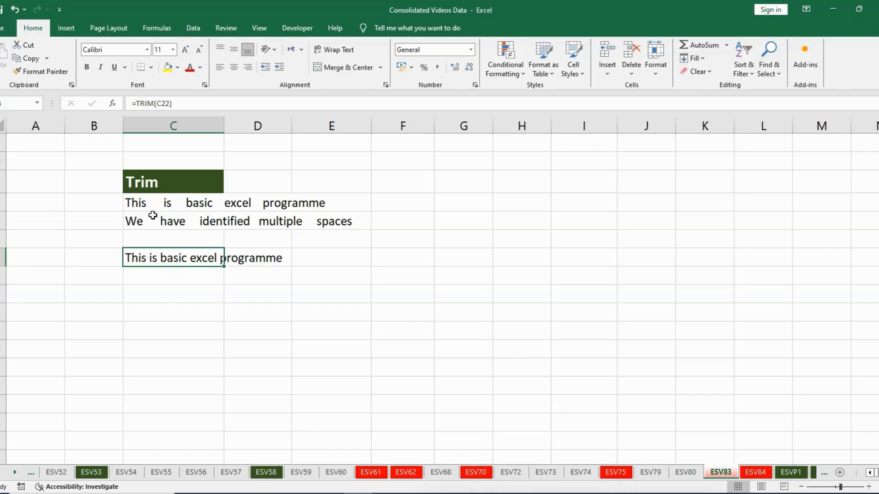
drag(224, 265, 221, 281)
click(170, 275)
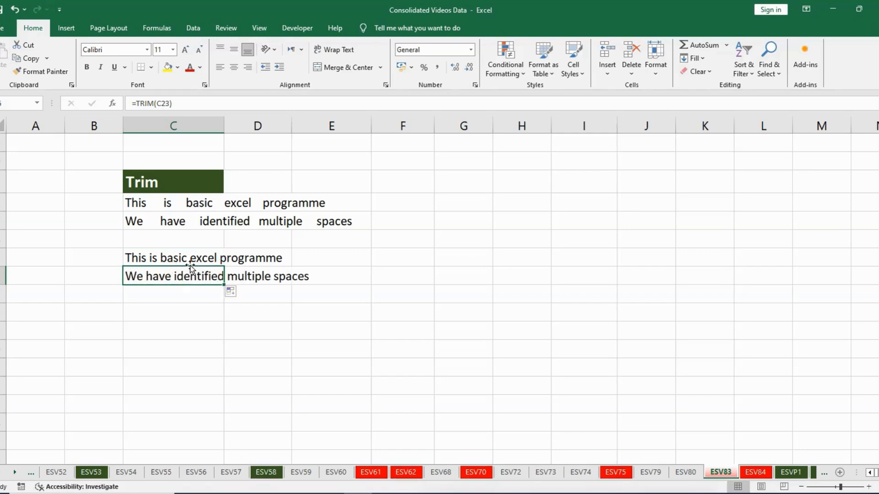
mouse_move(184, 221)
mouse_down()
mouse_move(186, 236)
mouse_move(185, 221)
mouse_up()
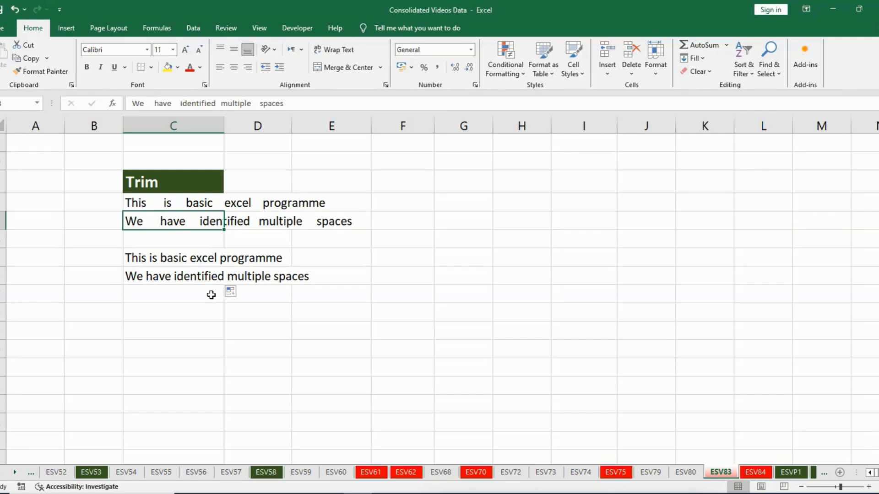
scroll(212, 295, up, 6)
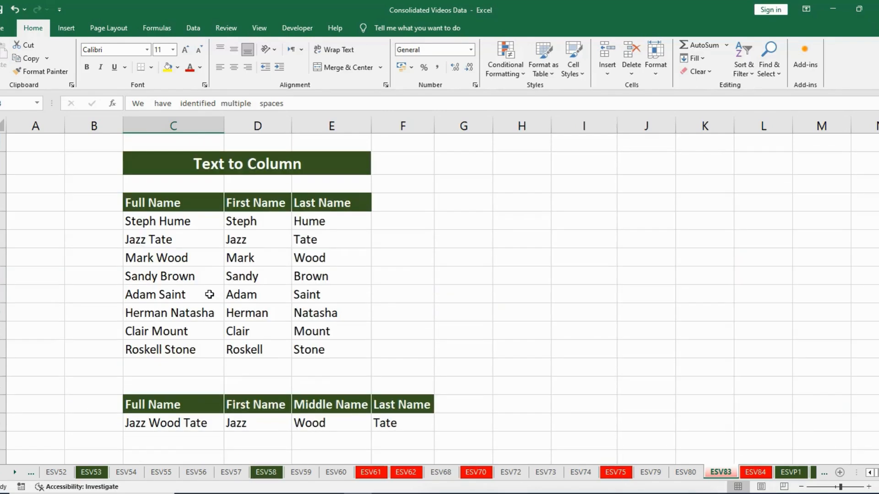
scroll(337, 253, down, 2)
scroll(334, 253, up, 2)
scroll(335, 253, down, 3)
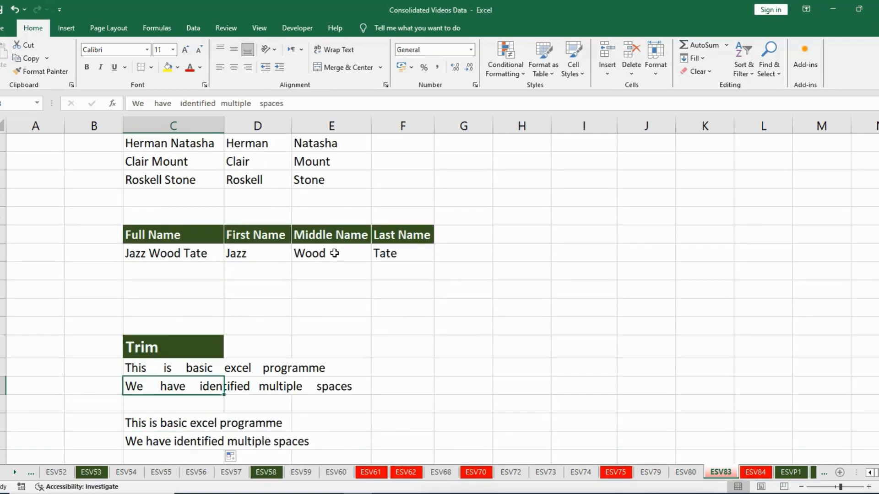
scroll(334, 254, up, 3)
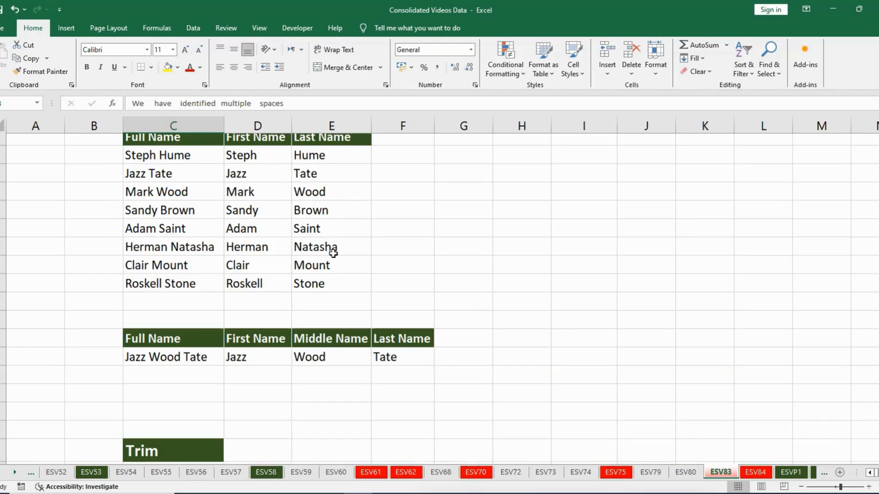